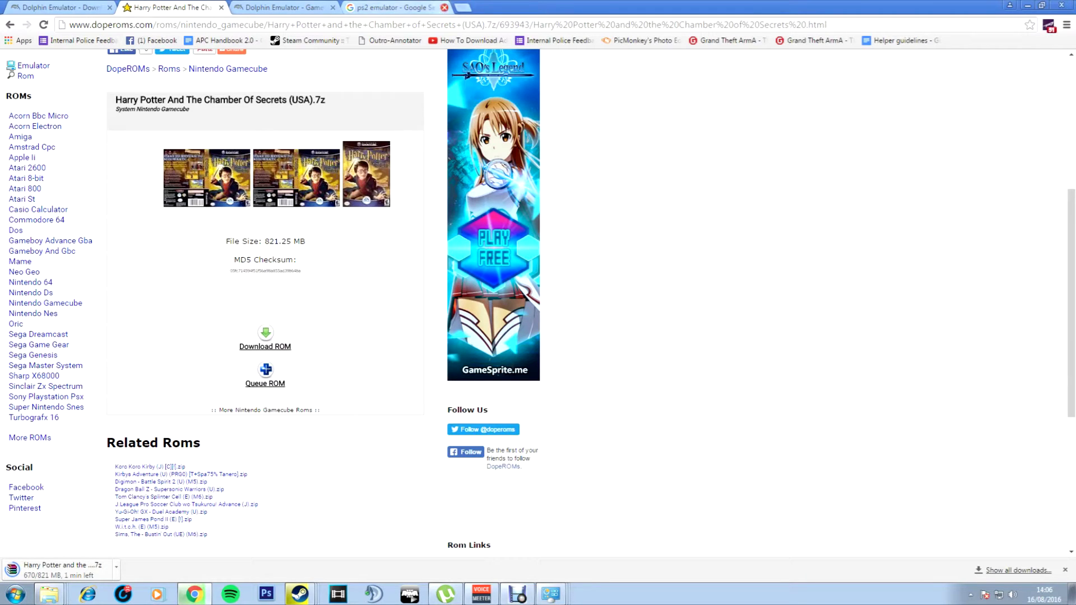
Replace the old ps2 emulator search tab with a new tab showing the google.co.uk homepage
click(444, 7)
click(351, 7)
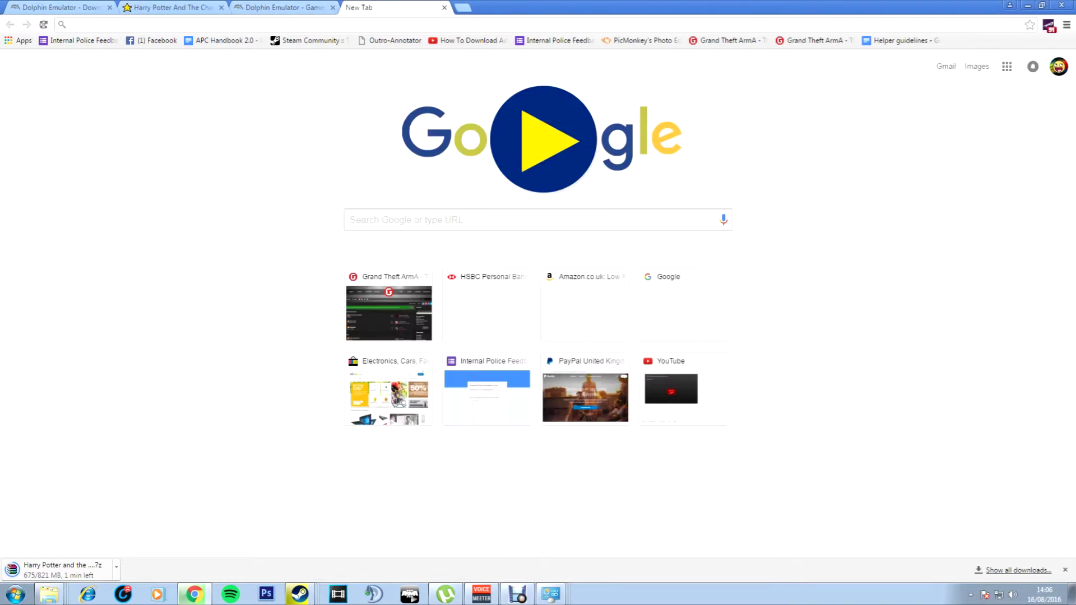
text(google.co.uk/?gfe_rd=cr&ei=xQ-zV43rHdLU8ge6r4GIAg&gws_rd=ssl)
key(Return)
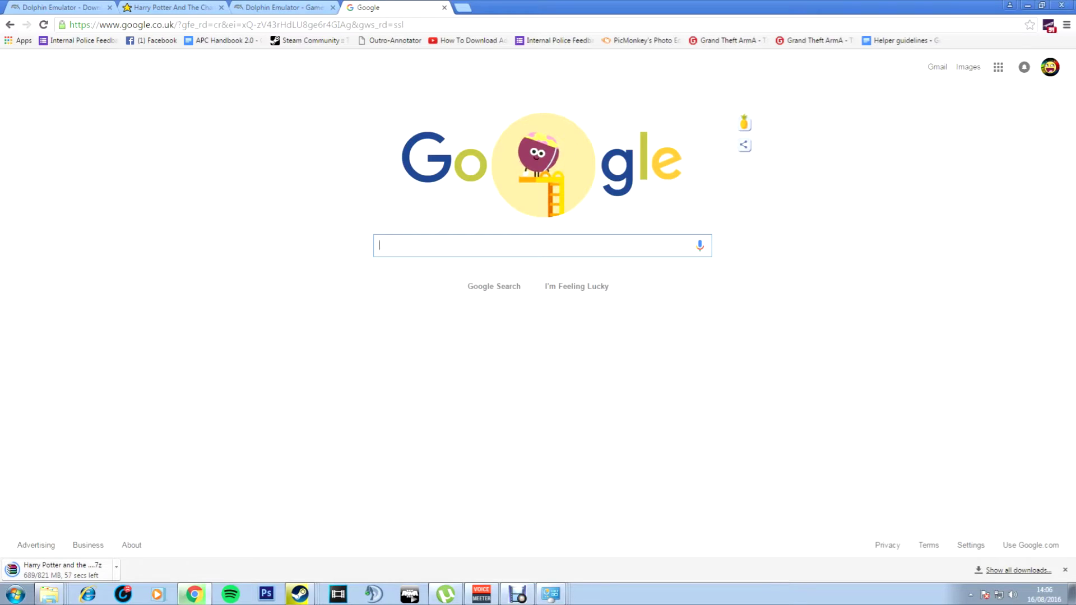
Search Google for "gamecube emulator"
text(gamecu)
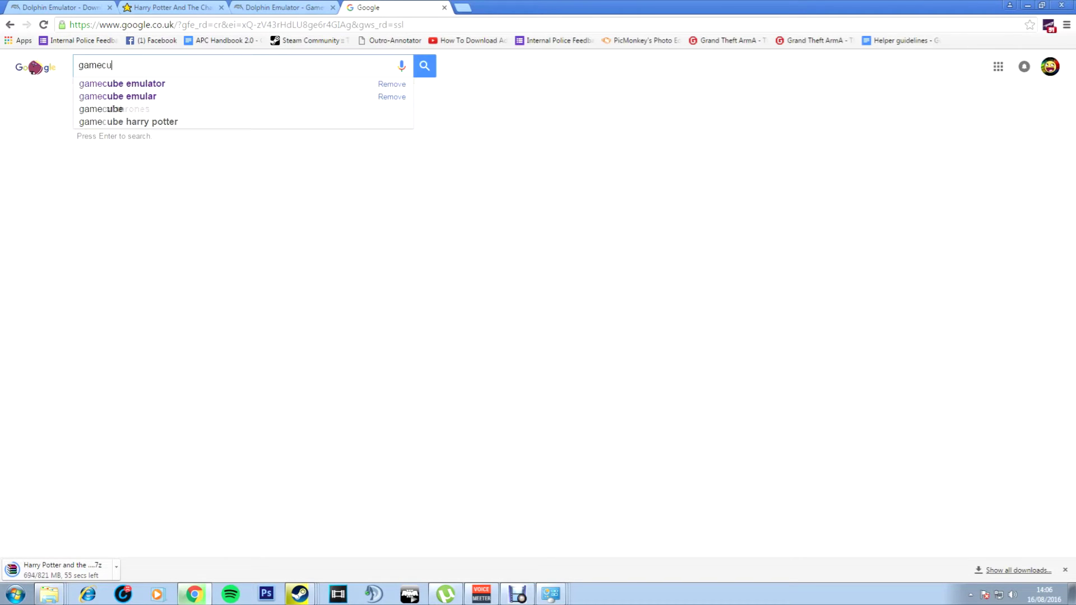
text(be p)
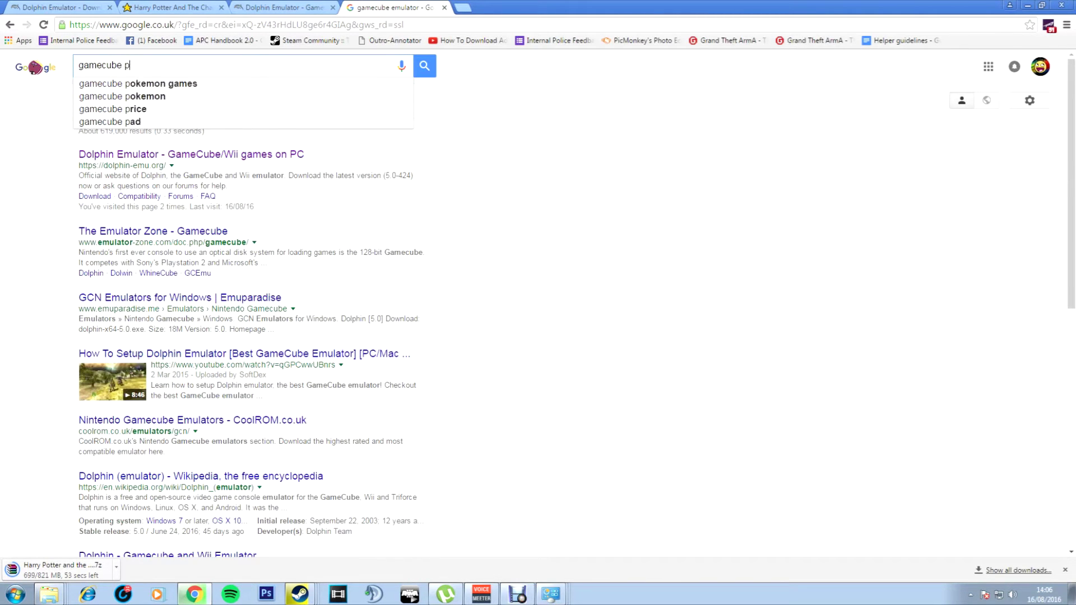
key(BackSpace)
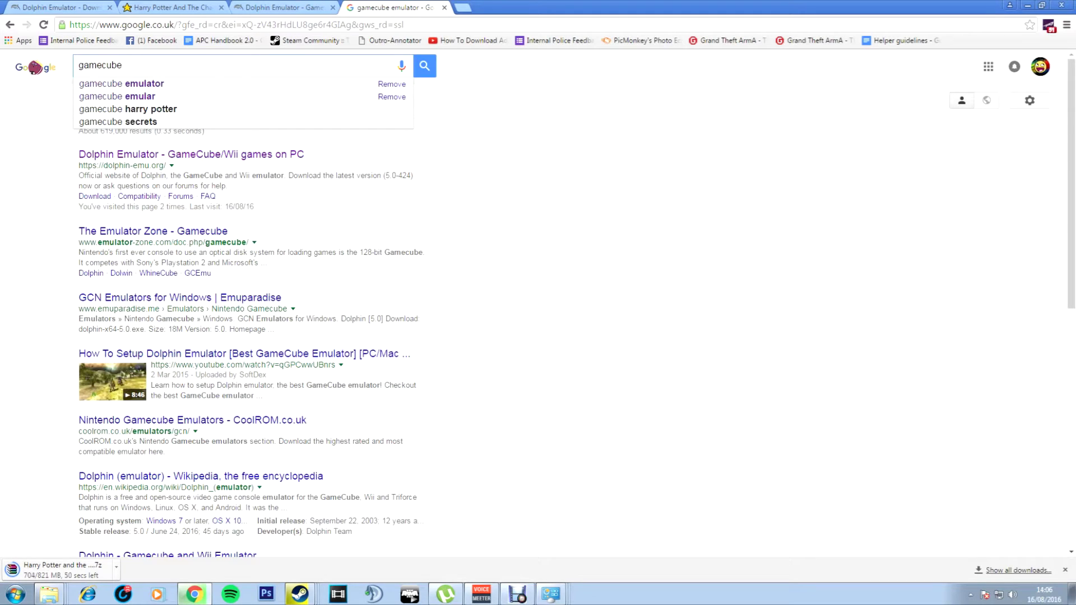
text(emulator)
key(Return)
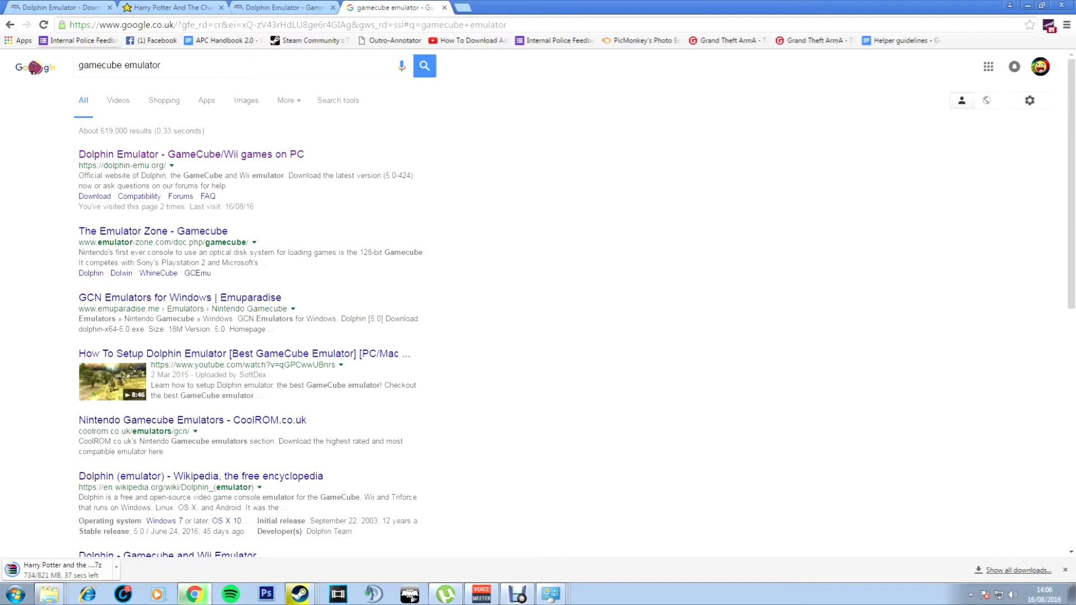
Glance at the Dolphin download page, return to the Google results and search for "ps2 emulator" instead
click(59, 7)
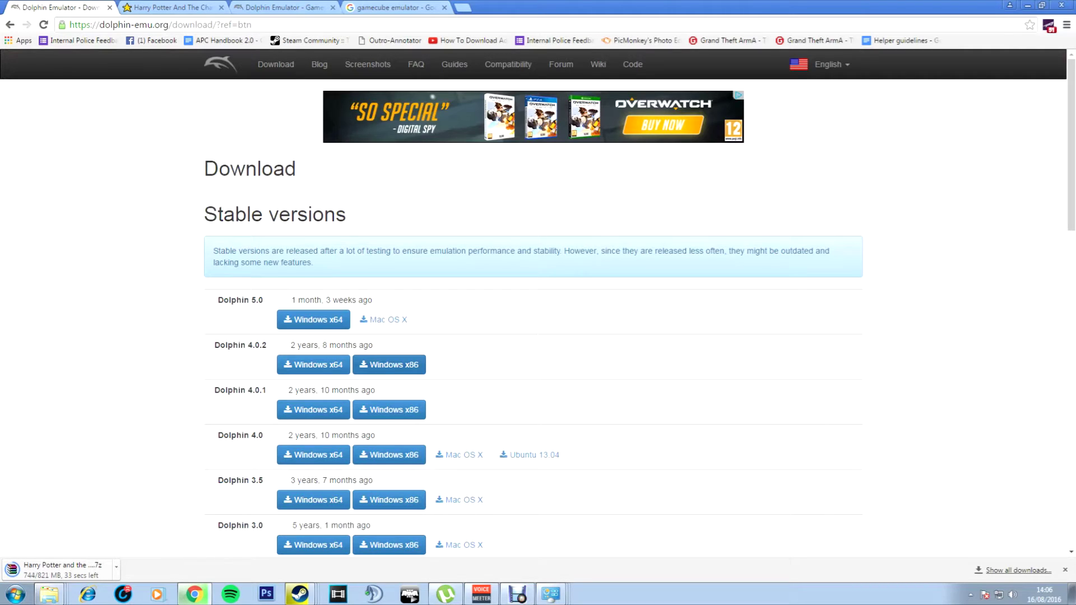
click(392, 7)
double_click(100, 65)
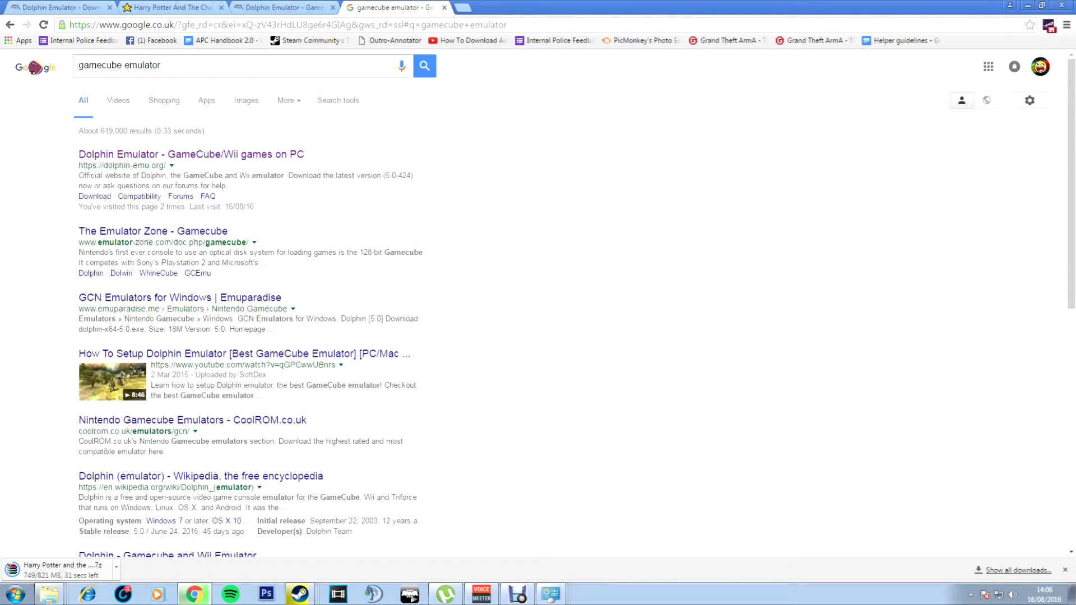
text(ps2)
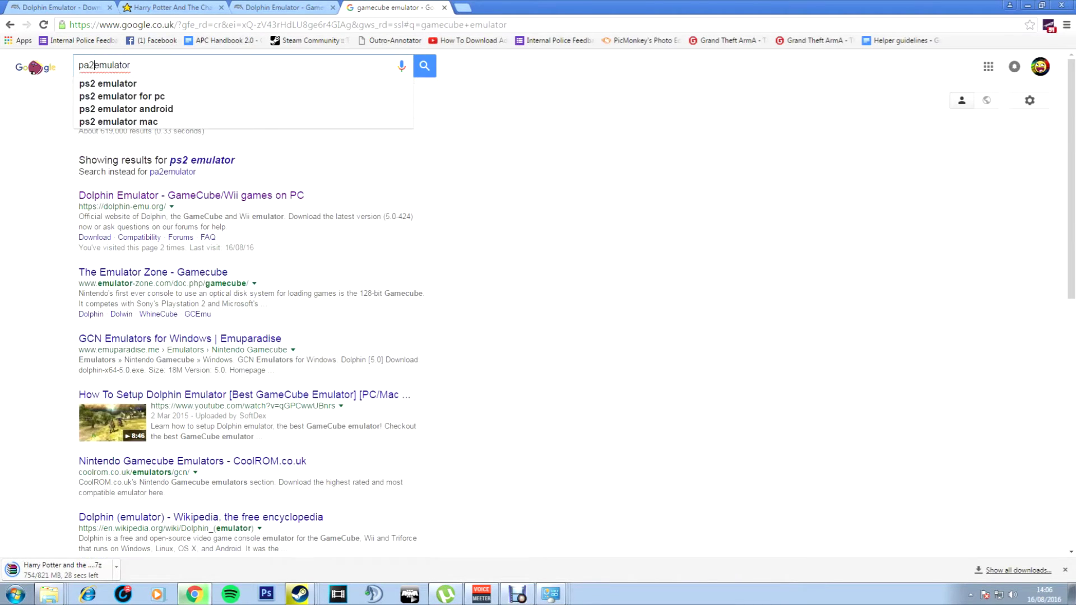
key(Return)
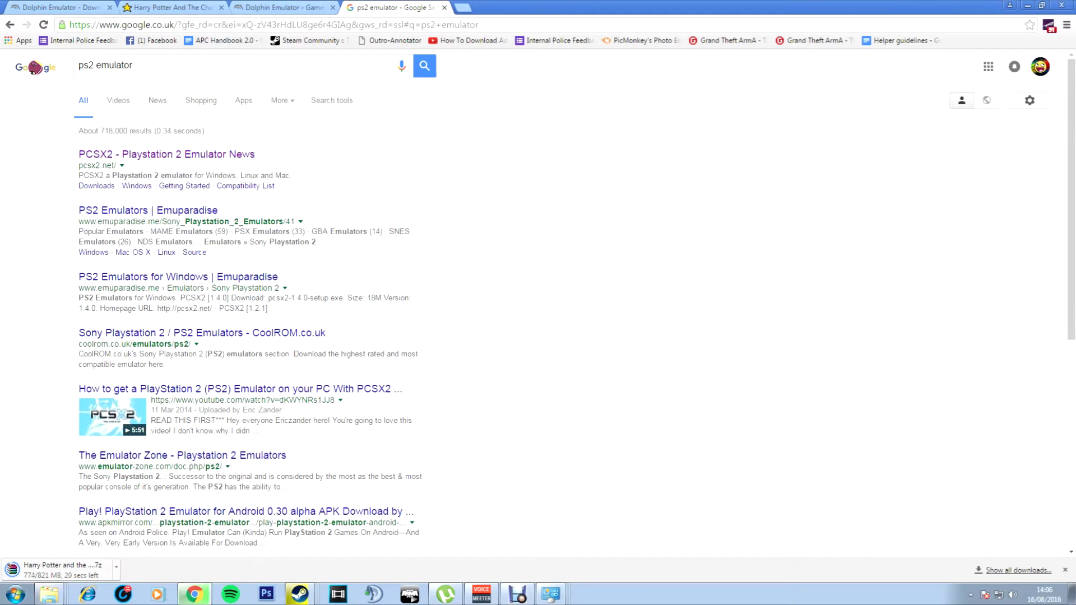
Show the Dolphin Emulator homepage and its Dolphin 5.0 download page with the stable versions
key(ctrl+shift+Tab)
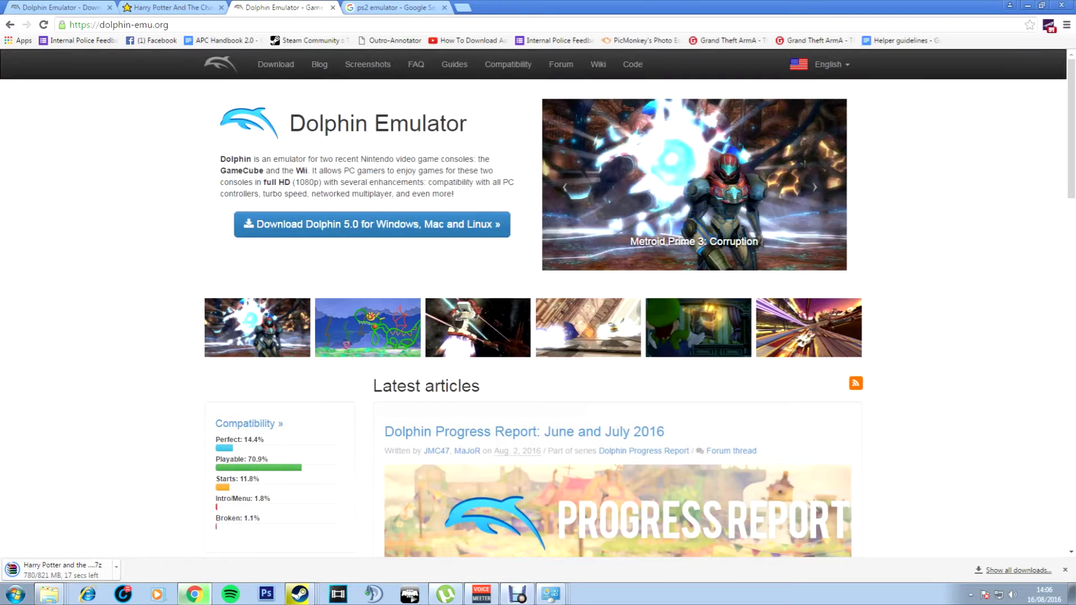
click(336, 224)
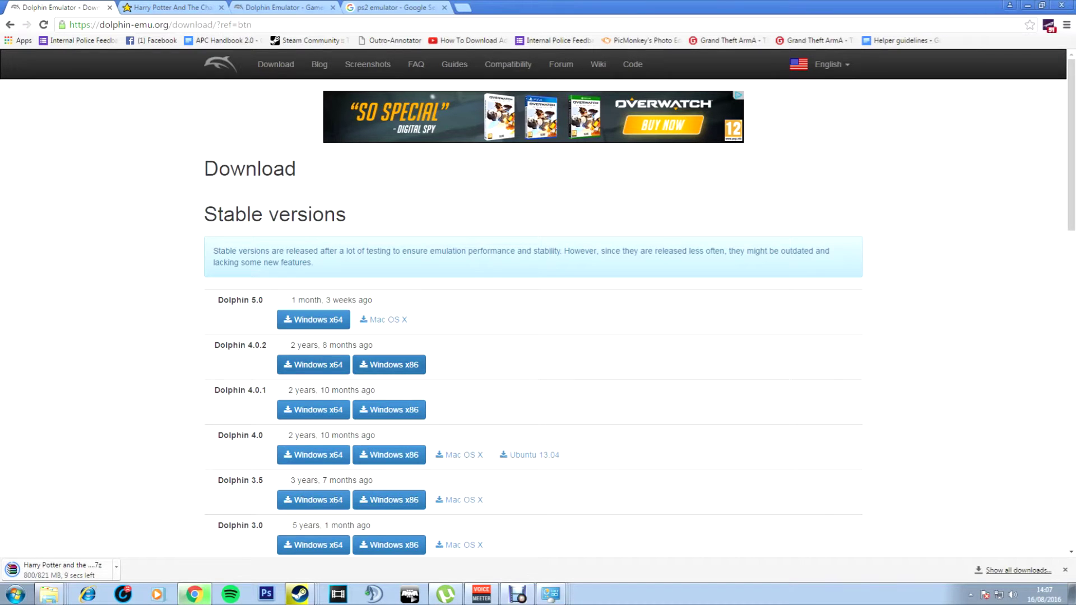
Check the computer's system type in the Control Panel's System information, then put that window away
click(15, 594)
click(180, 391)
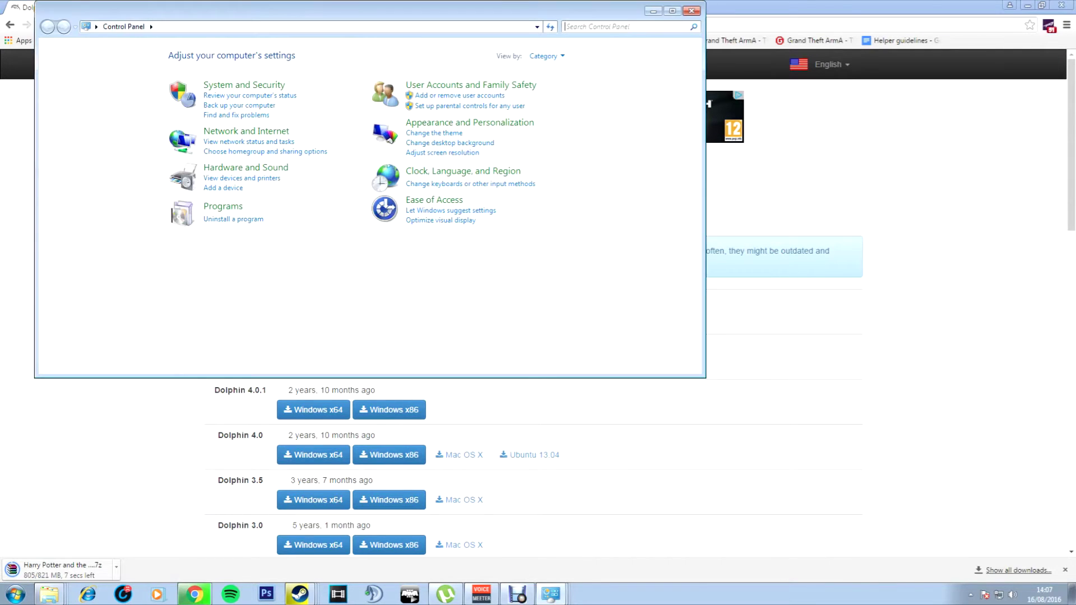
click(243, 85)
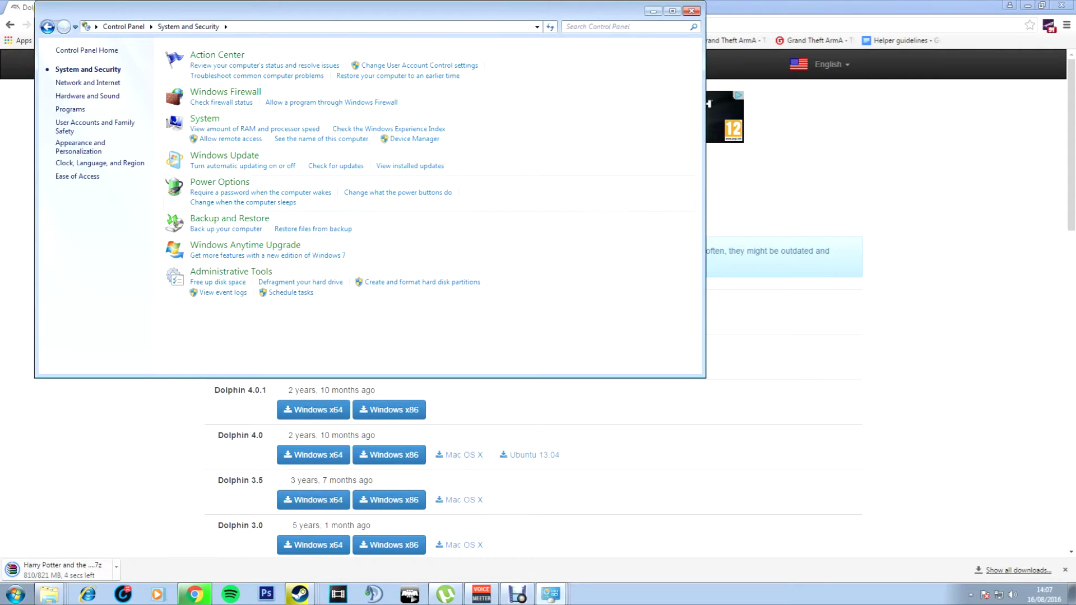
click(205, 118)
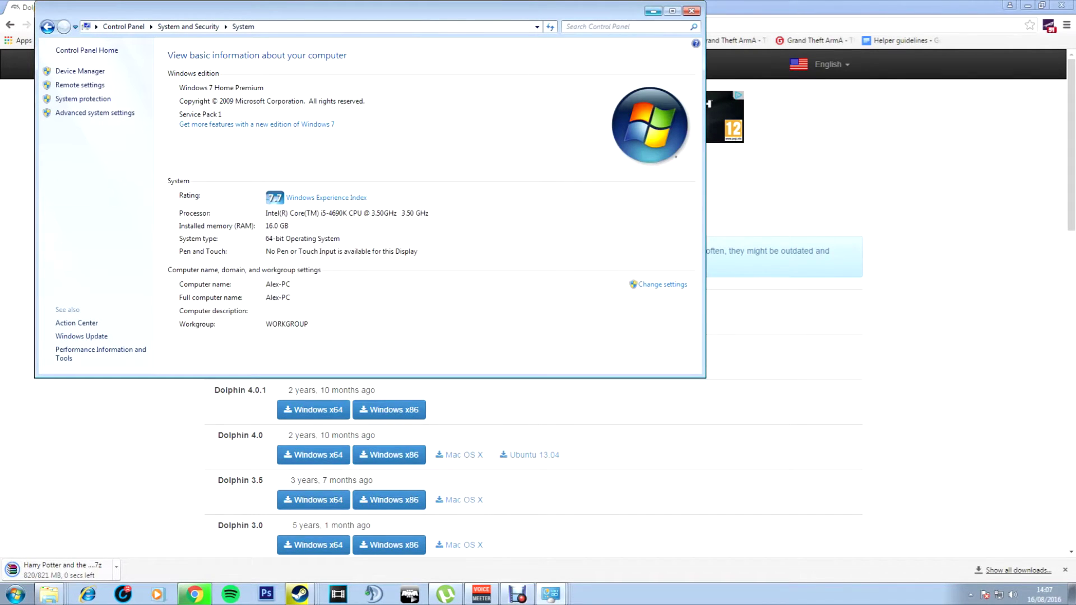
click(653, 10)
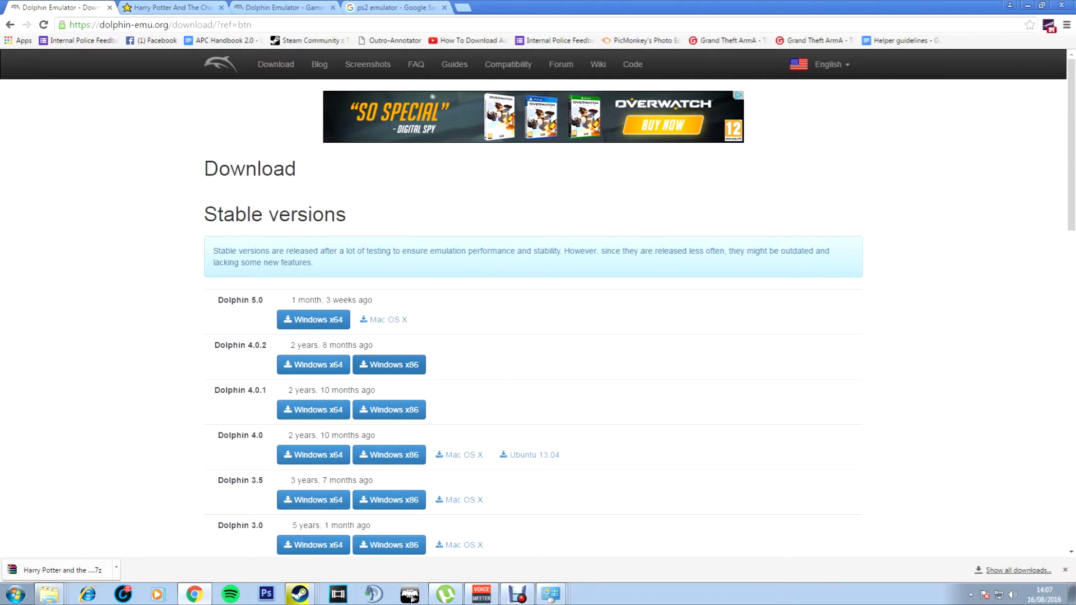
Launch Dolphin x86, view its dialog for selecting a file to load and cancel it
key(super)
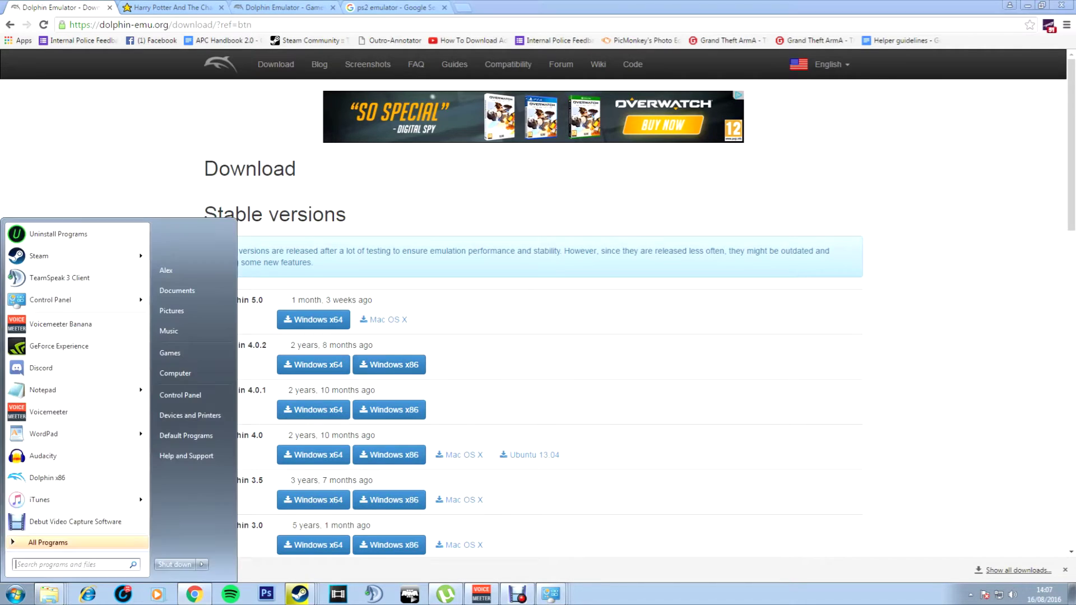
mouse_move(67, 499)
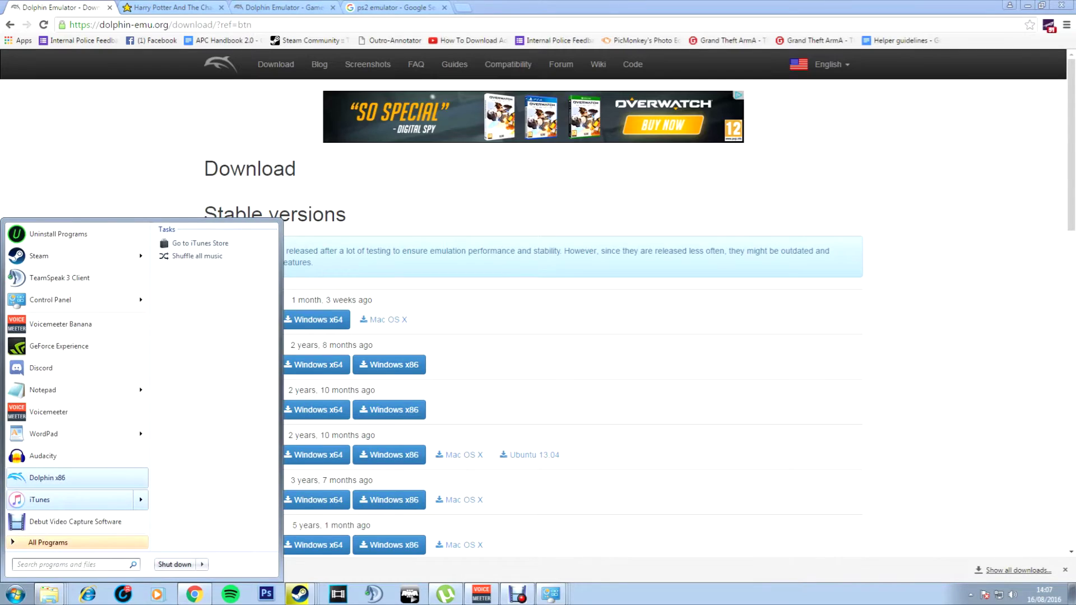
click(48, 477)
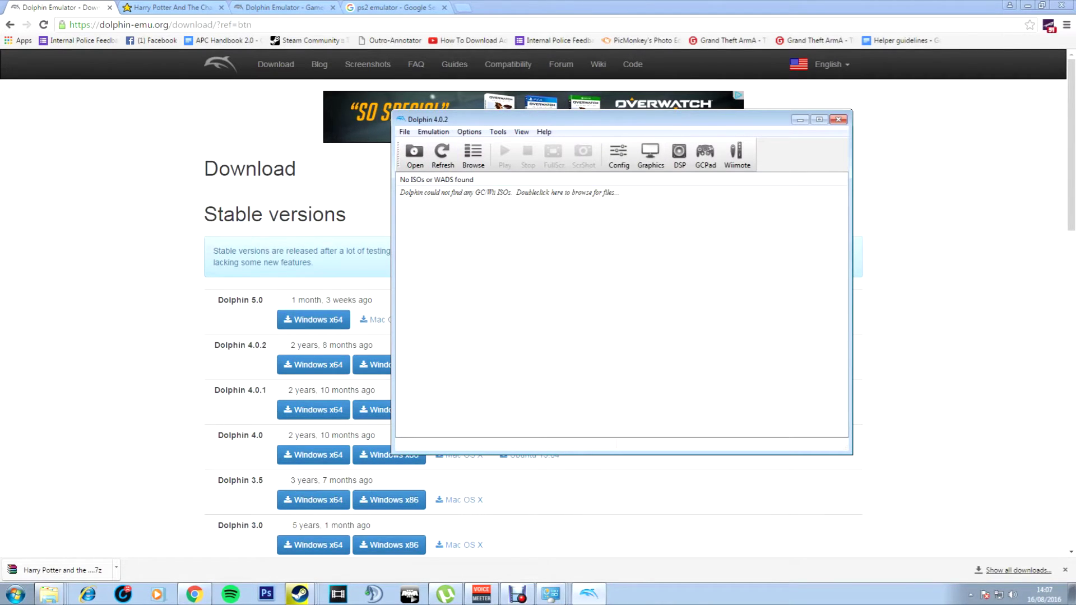
click(414, 155)
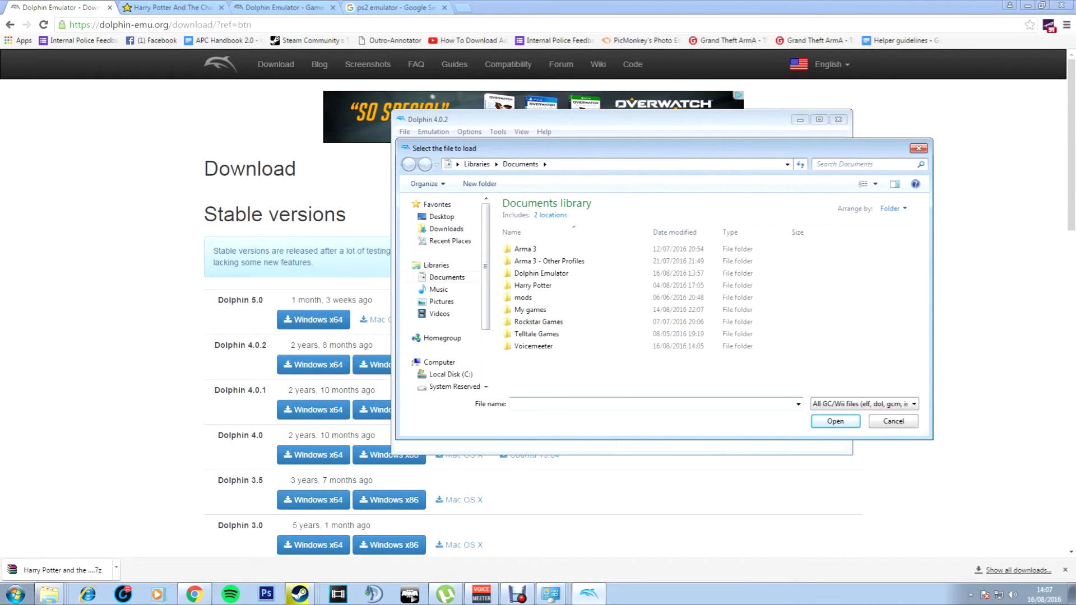
click(893, 421)
Go back to the Google results and search for "harry potter and the chamber of secrets gamecube rom"
click(171, 7)
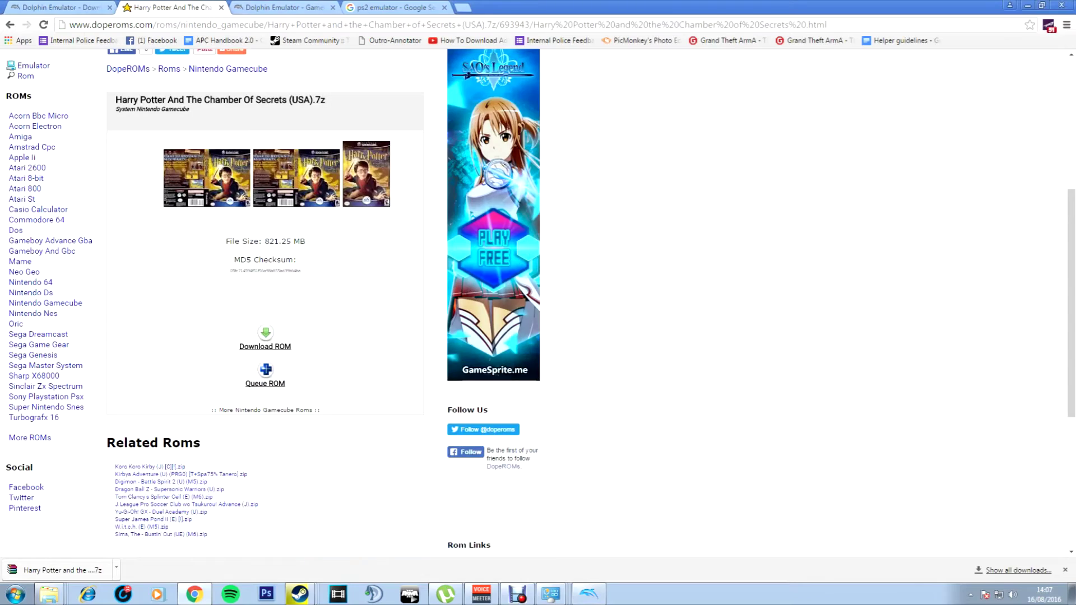
click(283, 7)
click(392, 7)
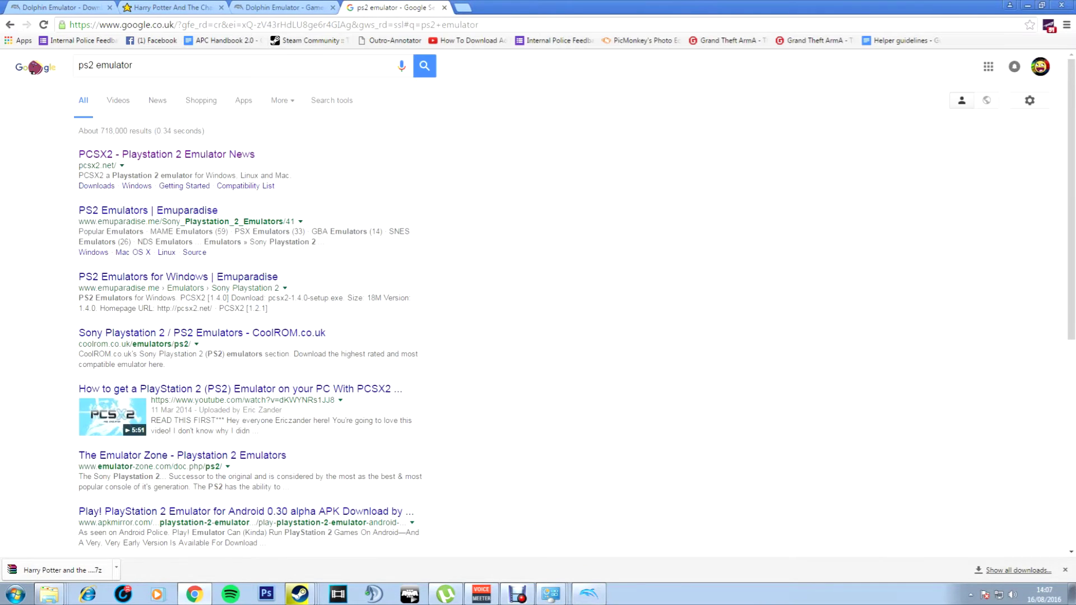
click(132, 65)
key(ctrl+a)
text(harry p)
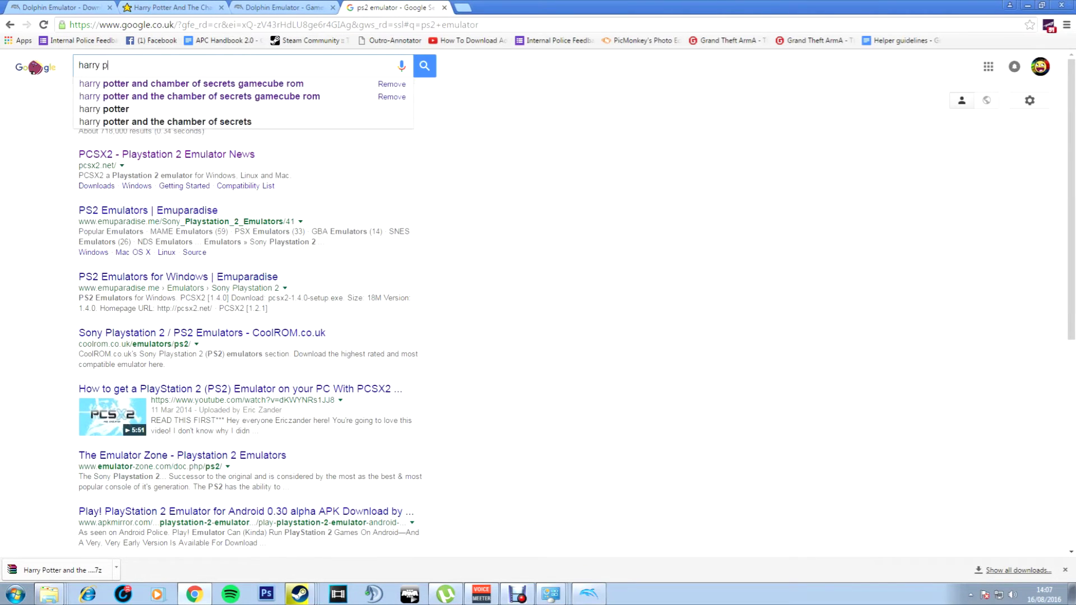
text(otter and the chamber)
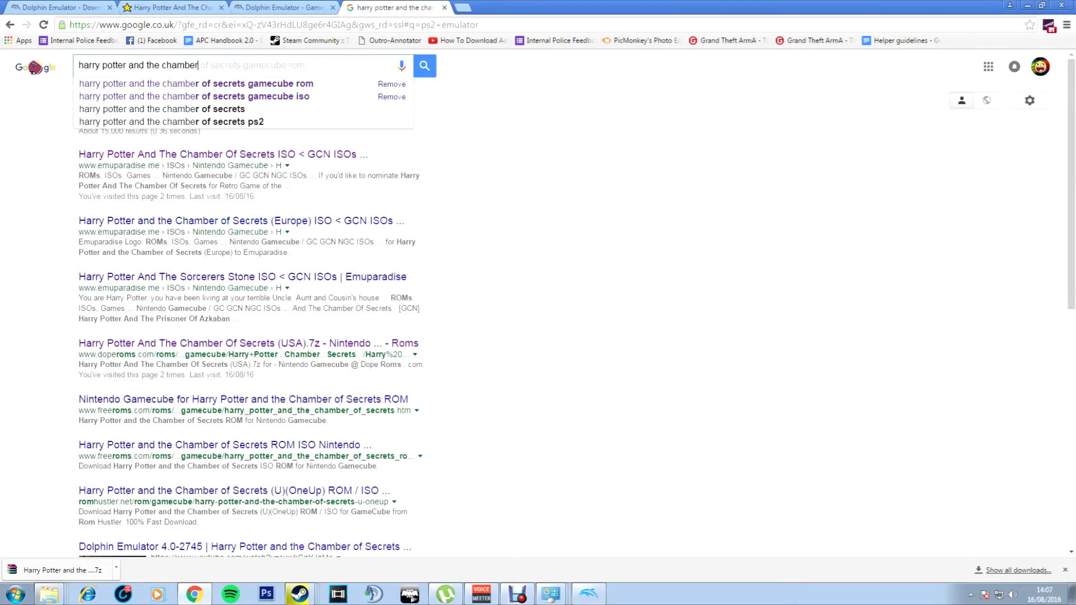
text( of secrets)
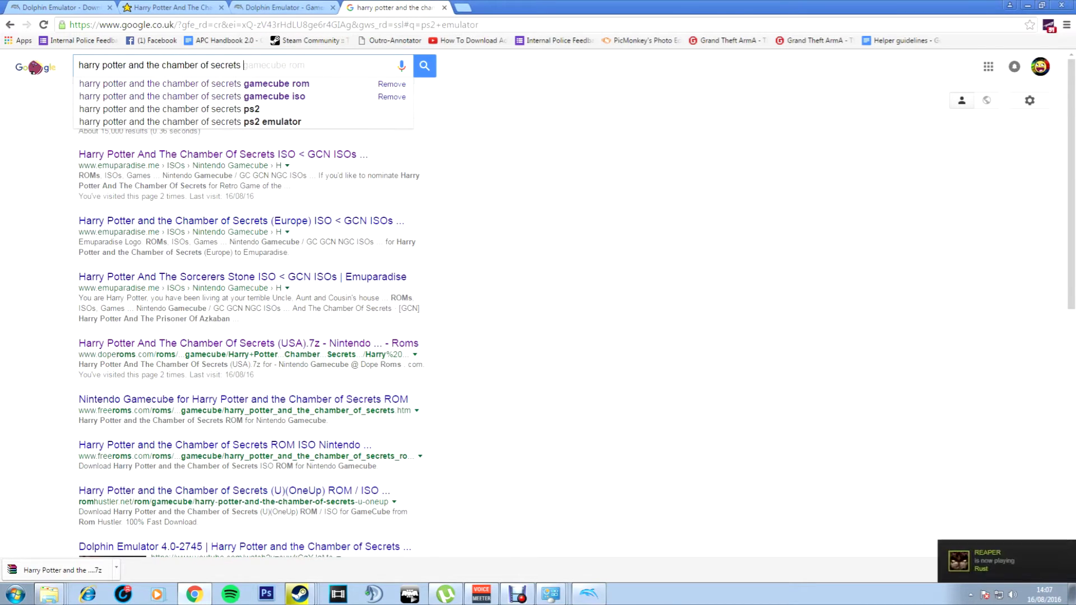
text( gamecu)
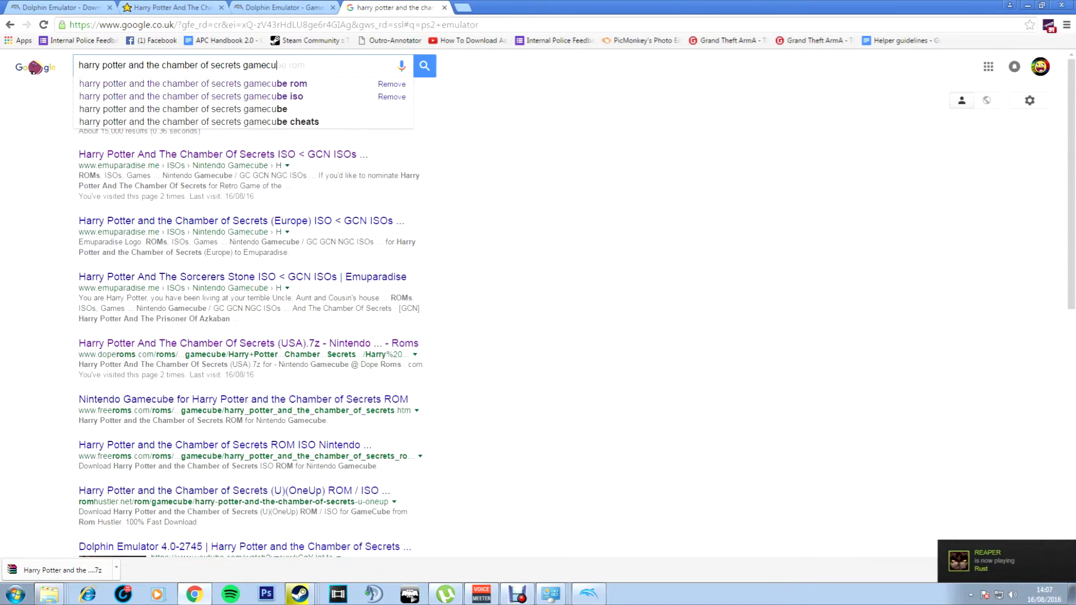
text(be rom)
key(Return)
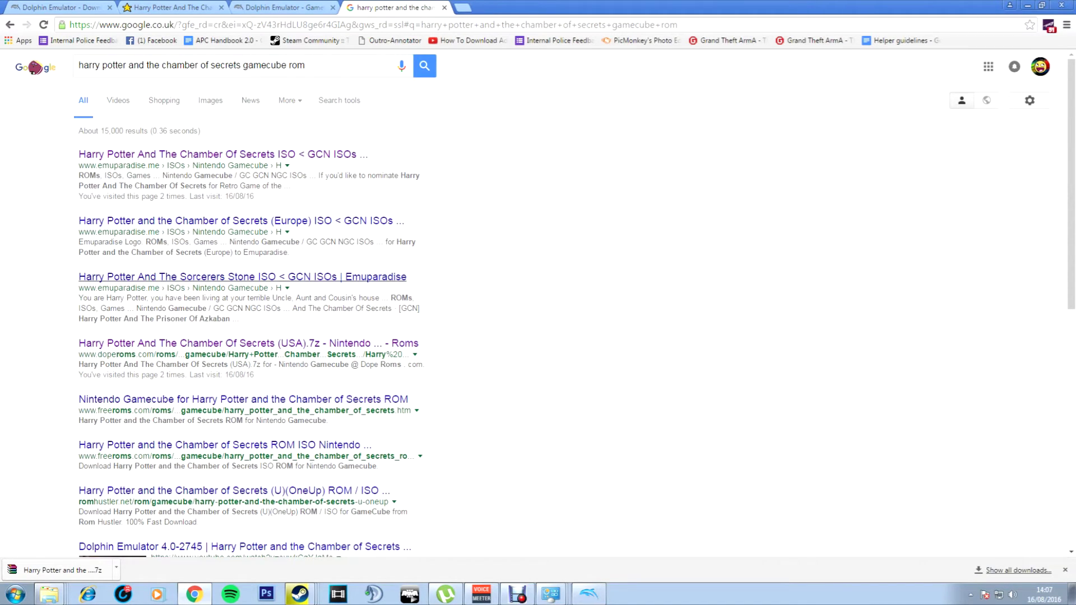
Open the DopeROMs result for Harry Potter And The Chamber Of Secrets (USA).7z and look over its ROM download section
click(248, 343)
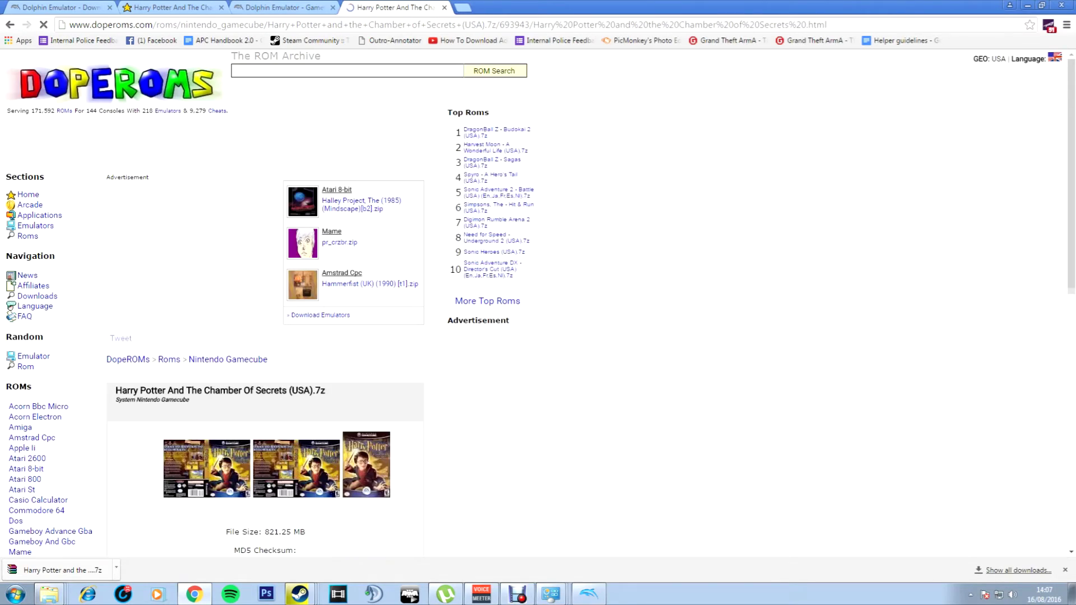
scroll(263, 303, down, 5)
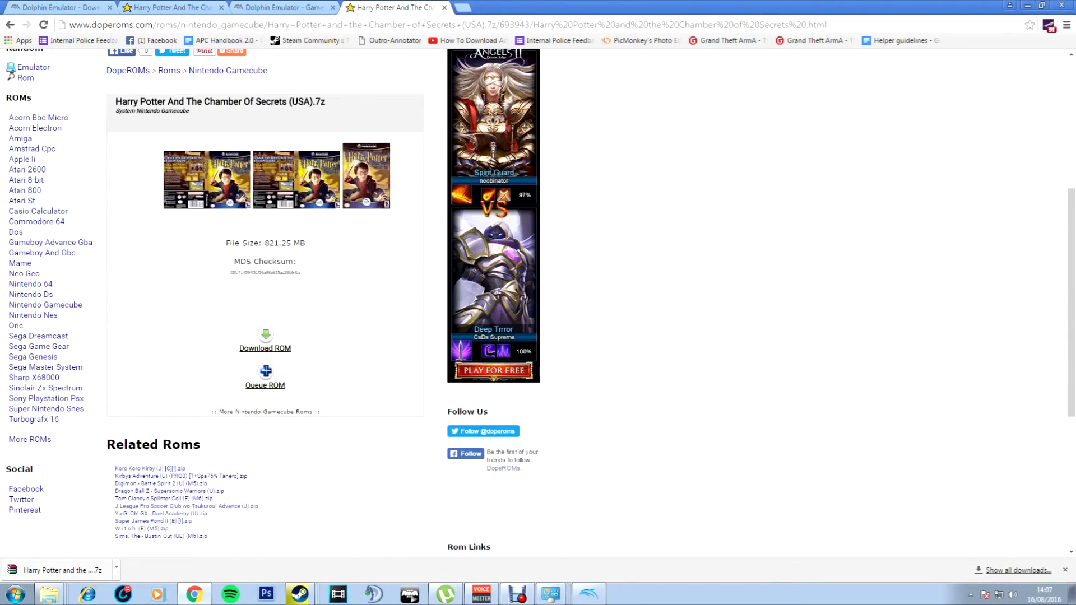
scroll(263, 302, down, 4)
scroll(263, 303, down, 1)
scroll(263, 303, up, 2)
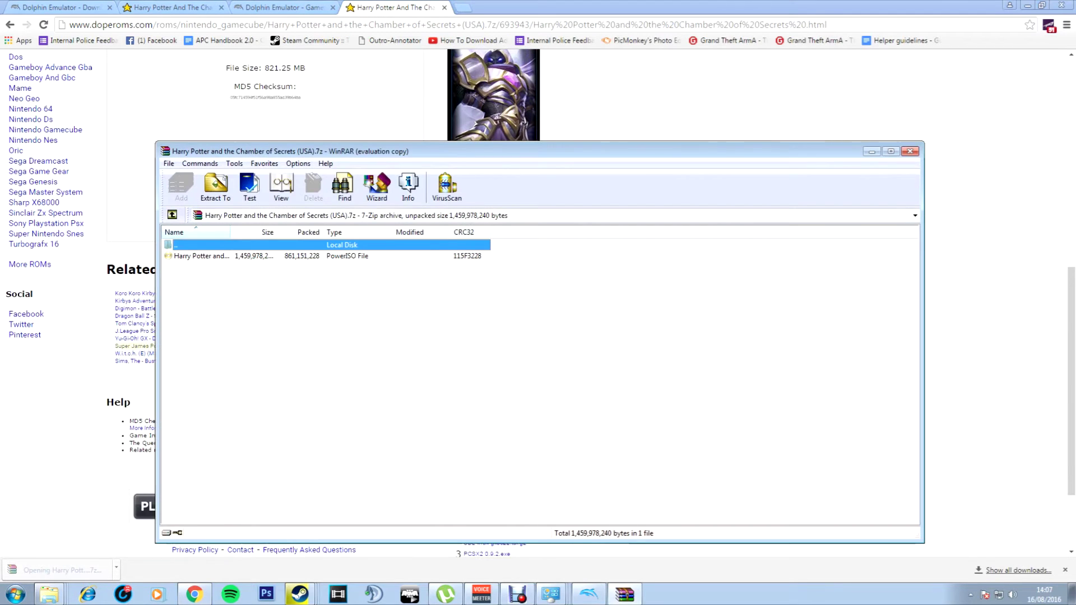
Extract the Harry Potter PowerISO file from the downloaded archive, dismissing the WinRAR license reminder
click(201, 255)
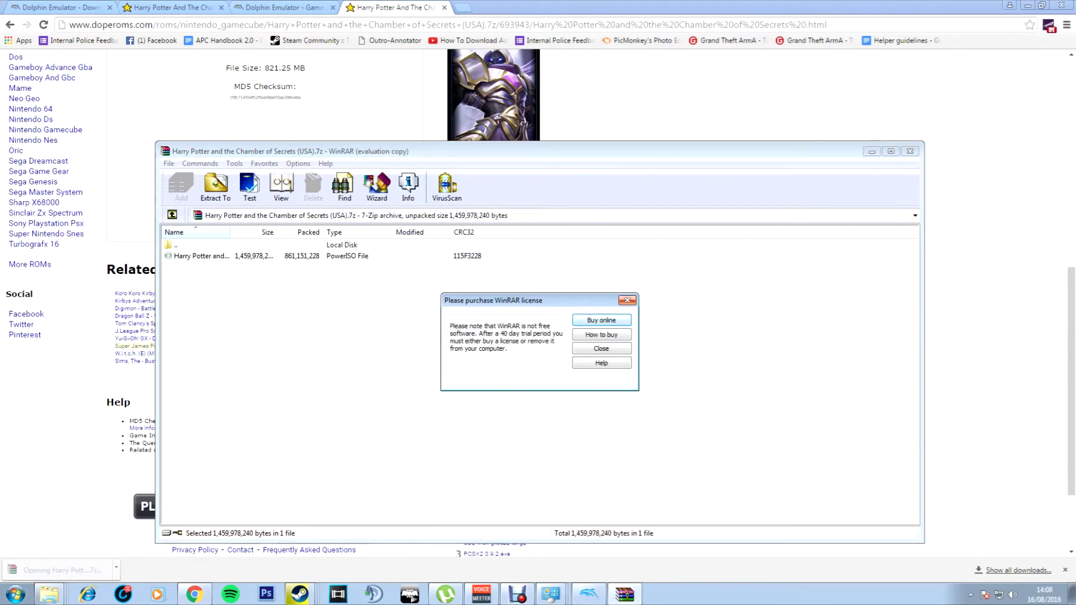
click(628, 299)
click(216, 188)
click(564, 278)
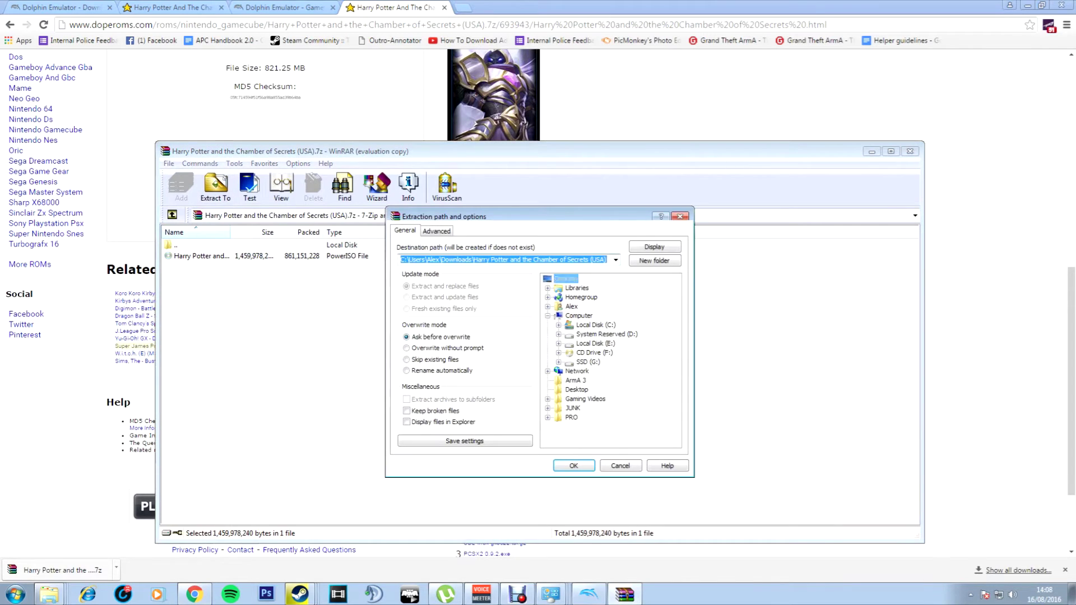
key(Return)
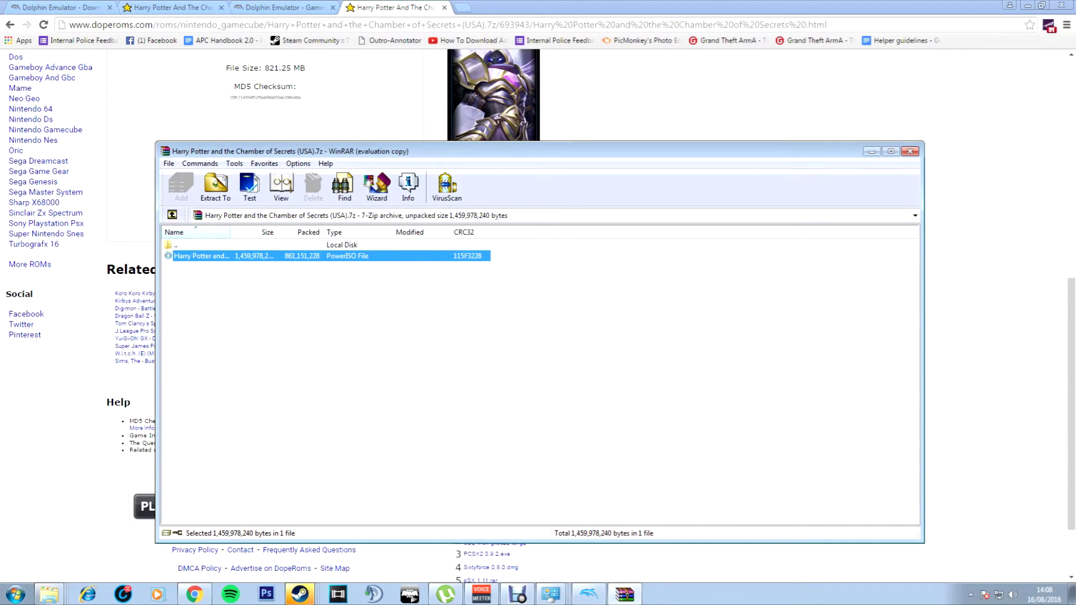
Minimize the WinRAR and browser windows to get back to the Dolphin window
click(871, 151)
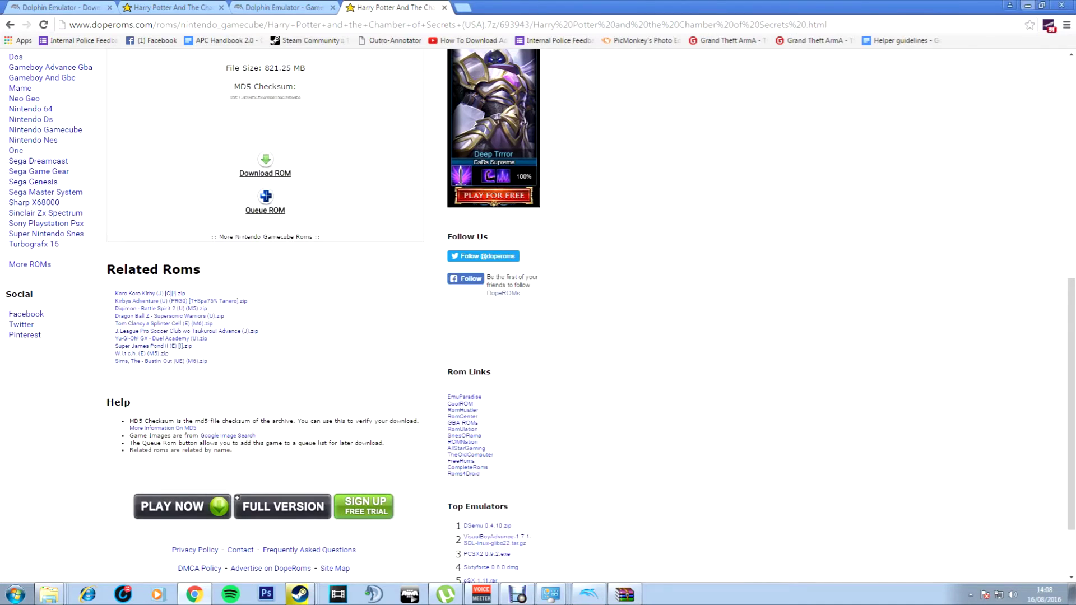
click(1027, 5)
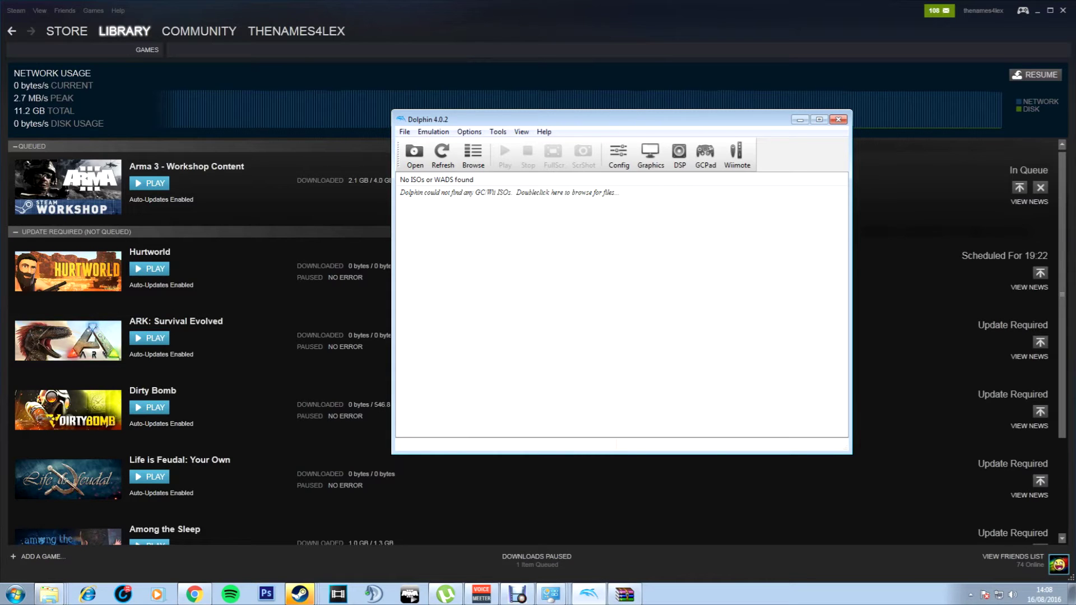
Clear away the Steam, Recycle Bin and Steam common folder windows so the desktop icons behind Dolphin are accessible
click(1036, 10)
click(1023, 10)
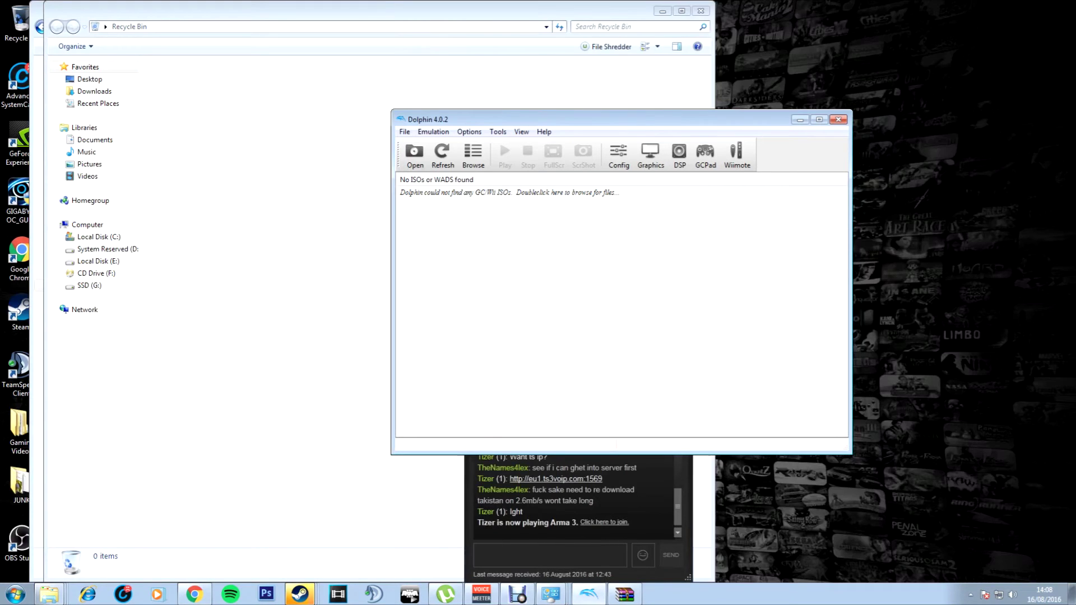
click(700, 10)
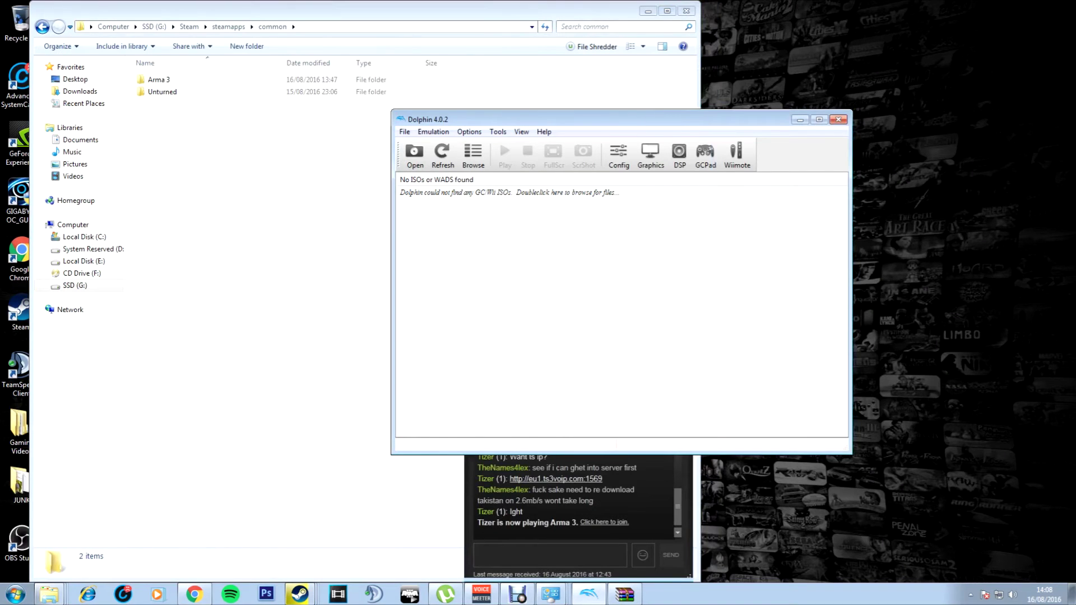
click(647, 11)
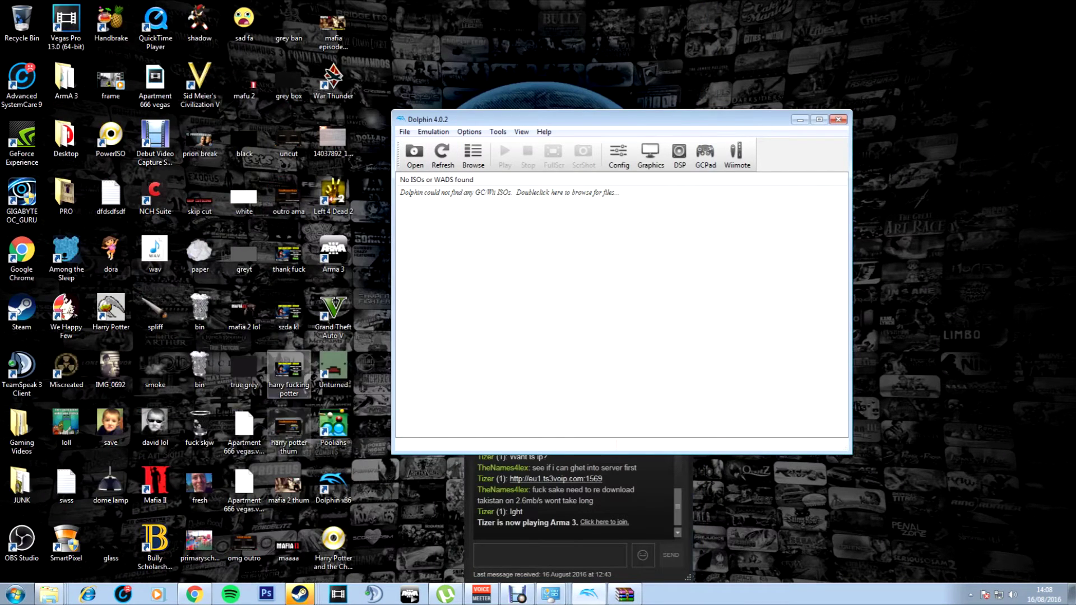
Run the Harry Potter and the Chamber of Secrets disc image from the desktop in Dolphin as a test, and stop the emulation
right_click(333, 546)
key(Escape)
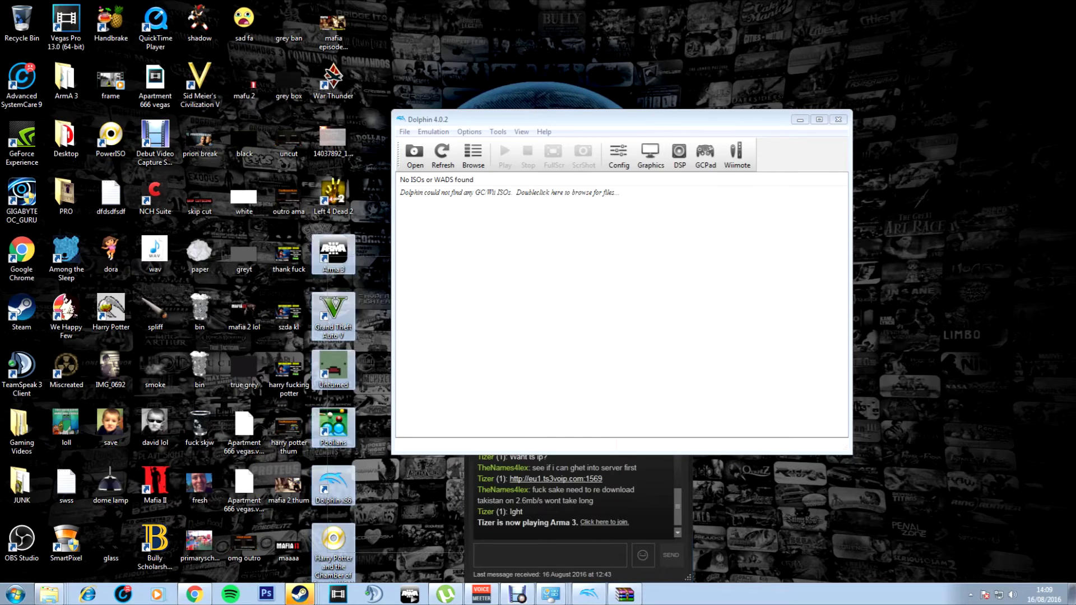
double_click(333, 547)
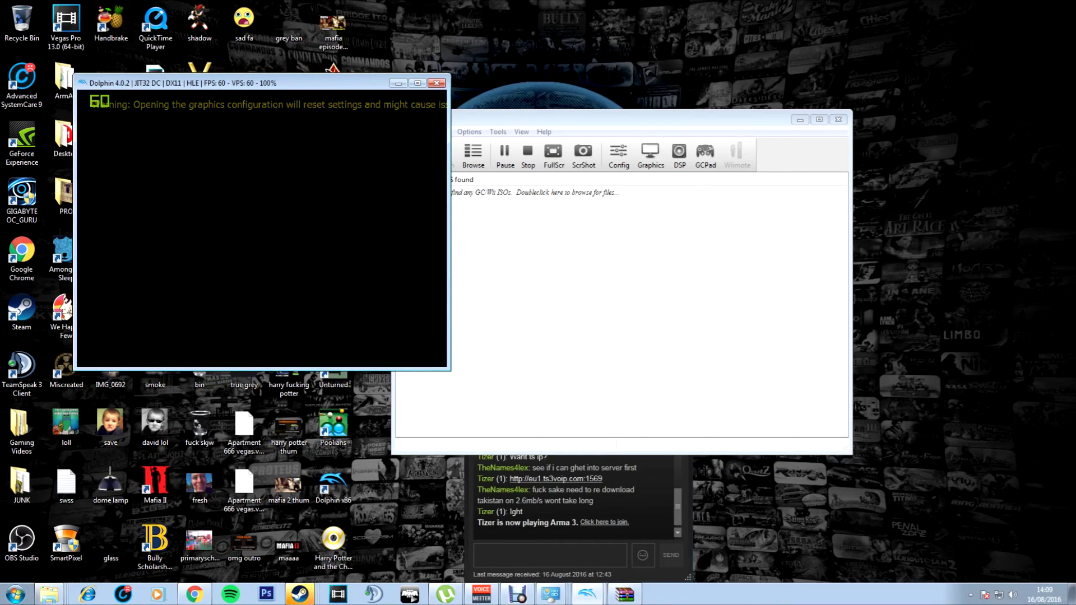
click(436, 83)
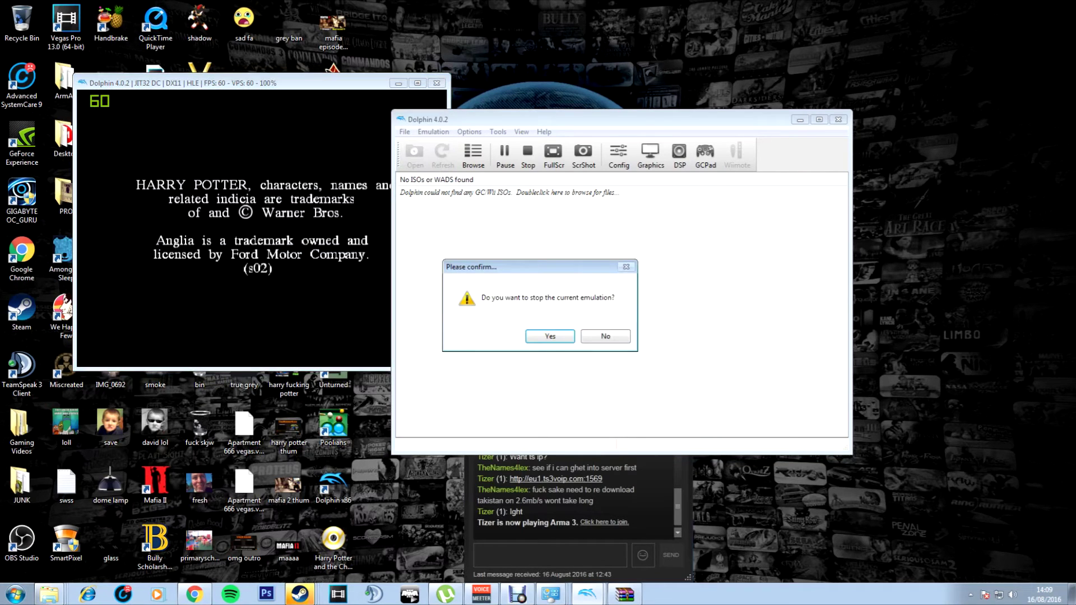
key(Return)
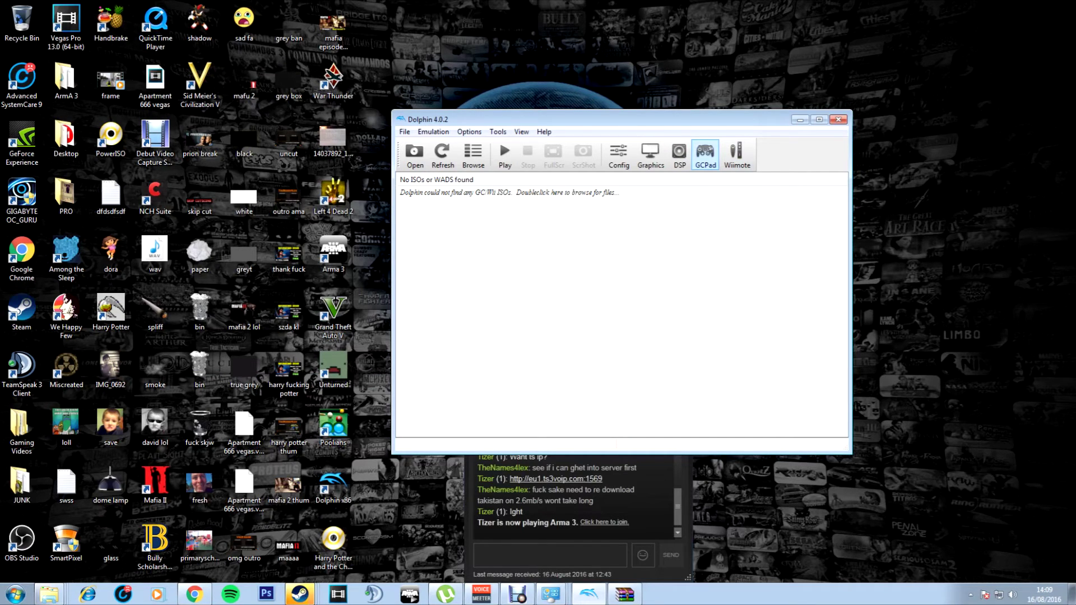
Open the GameCube controller configuration and choose XInput/0/Gamepad as the Pad 1 device
click(705, 154)
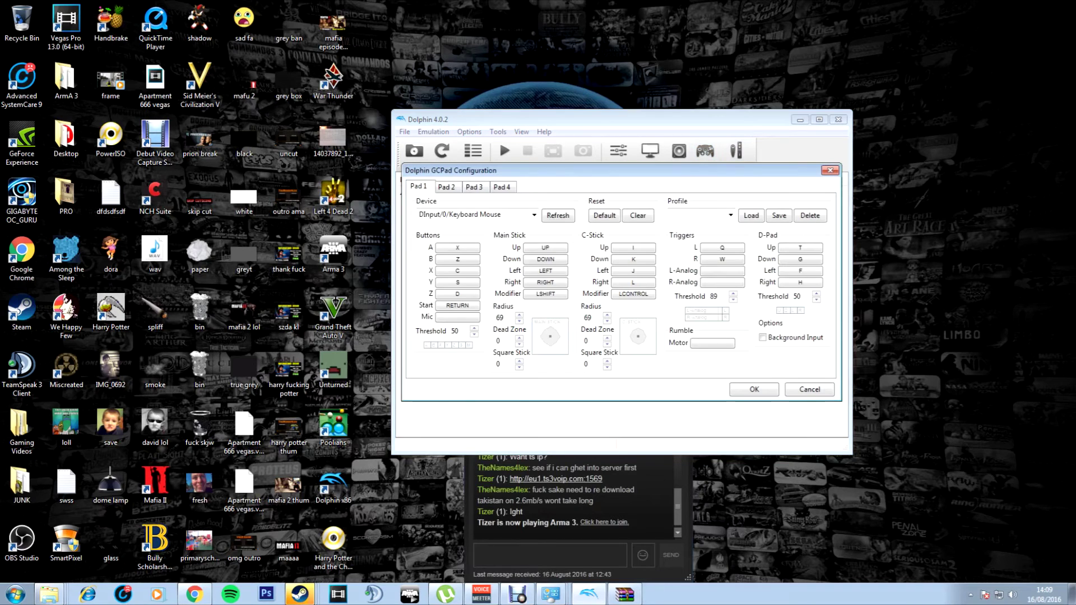
click(533, 214)
click(460, 235)
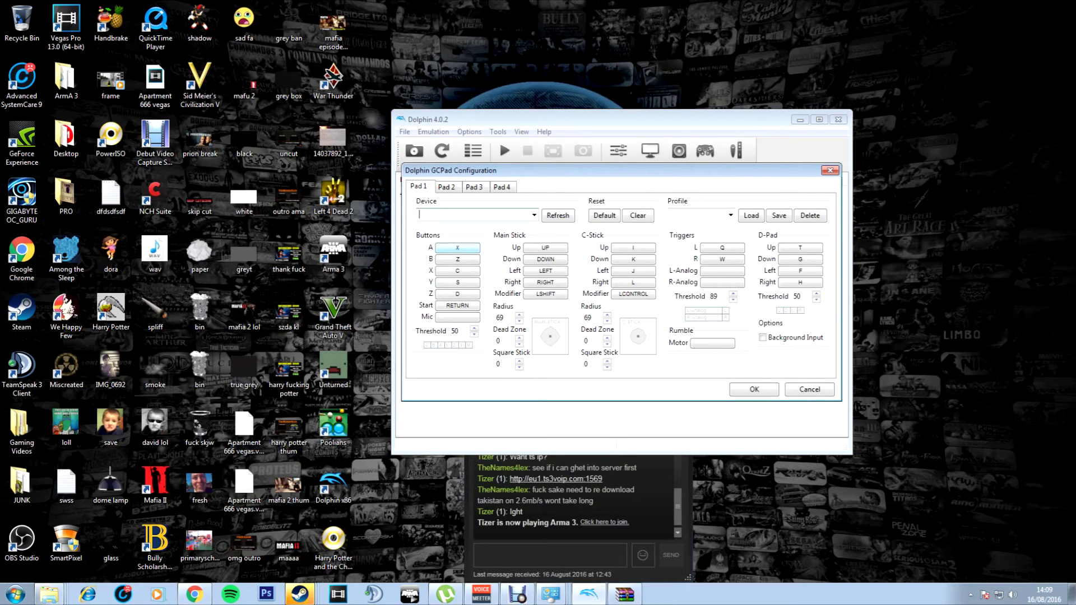
Map Pad 1's A, B, X and Y to the gamepad's matching buttons, and Z to Shoulder R
click(457, 247)
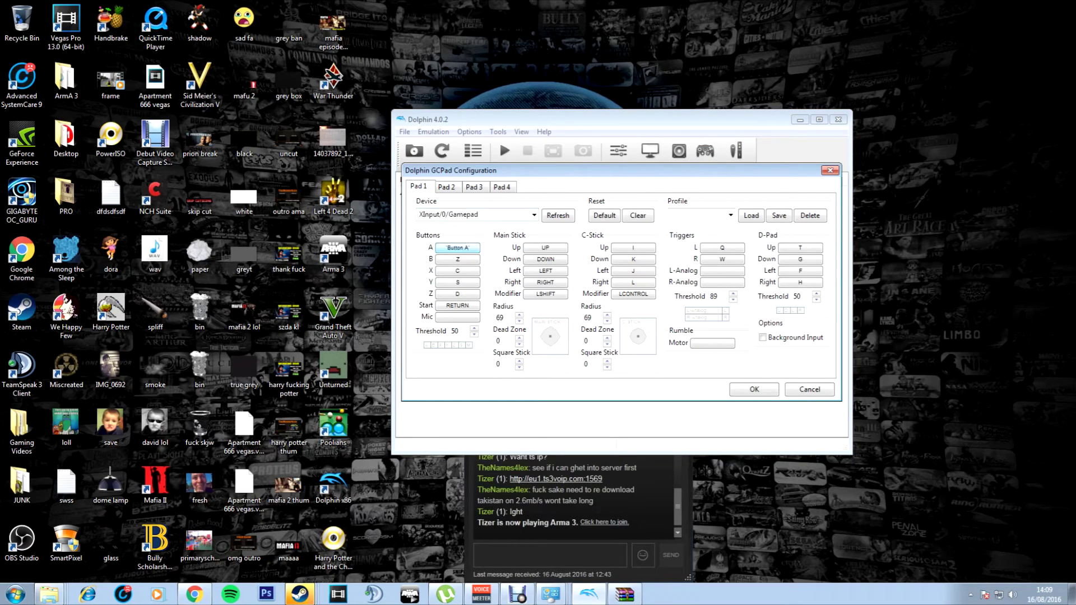
click(457, 259)
click(457, 270)
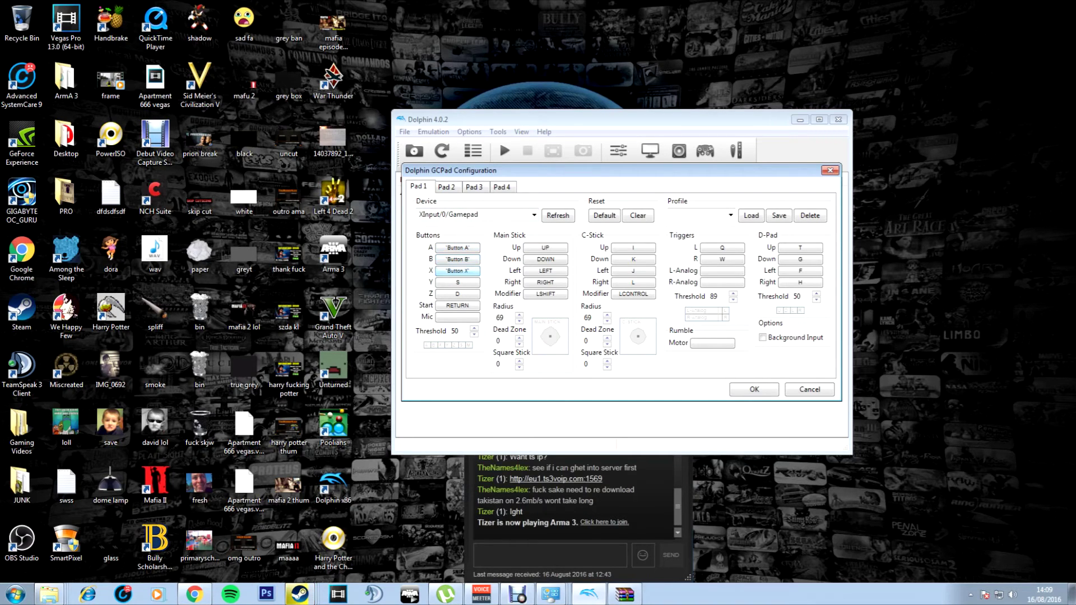
click(457, 282)
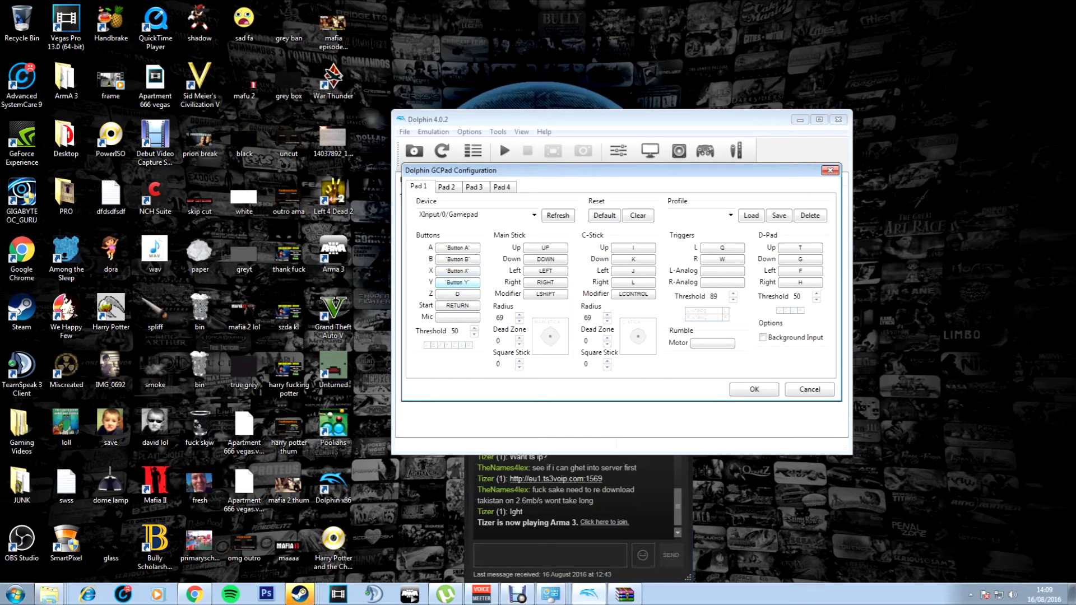
click(457, 293)
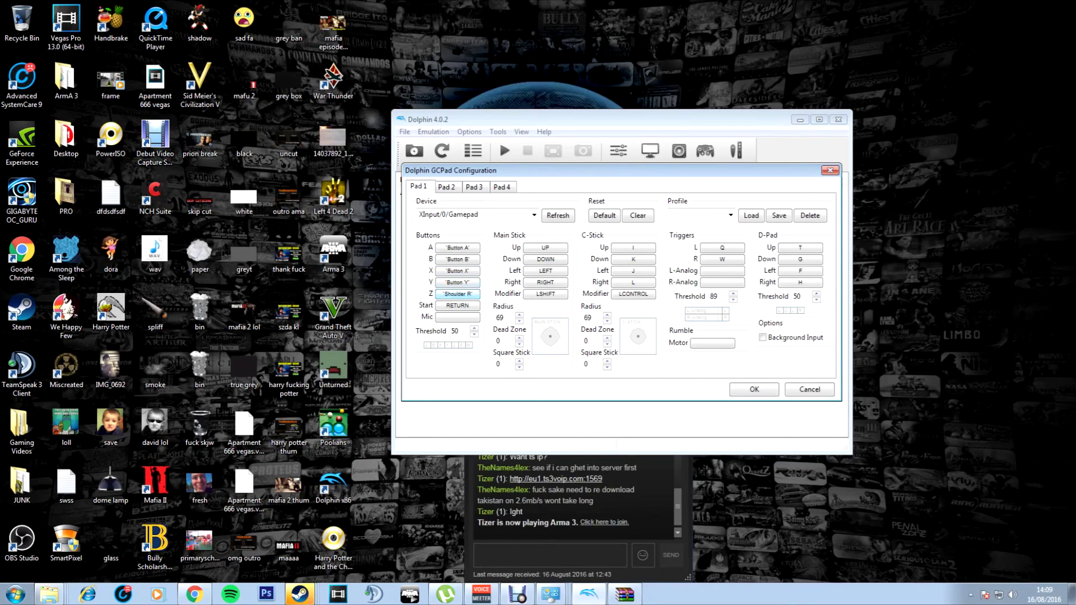
Map the Main Stick directions to the gamepad's left stick and the C-Stick directions to its right stick, and accept the configuration
click(544, 247)
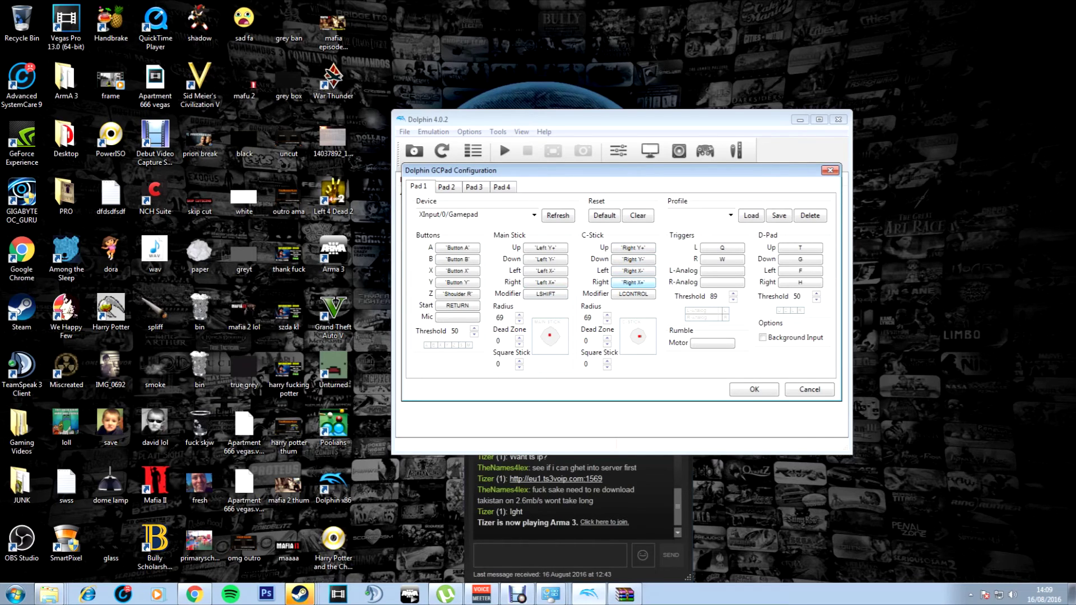
key(Return)
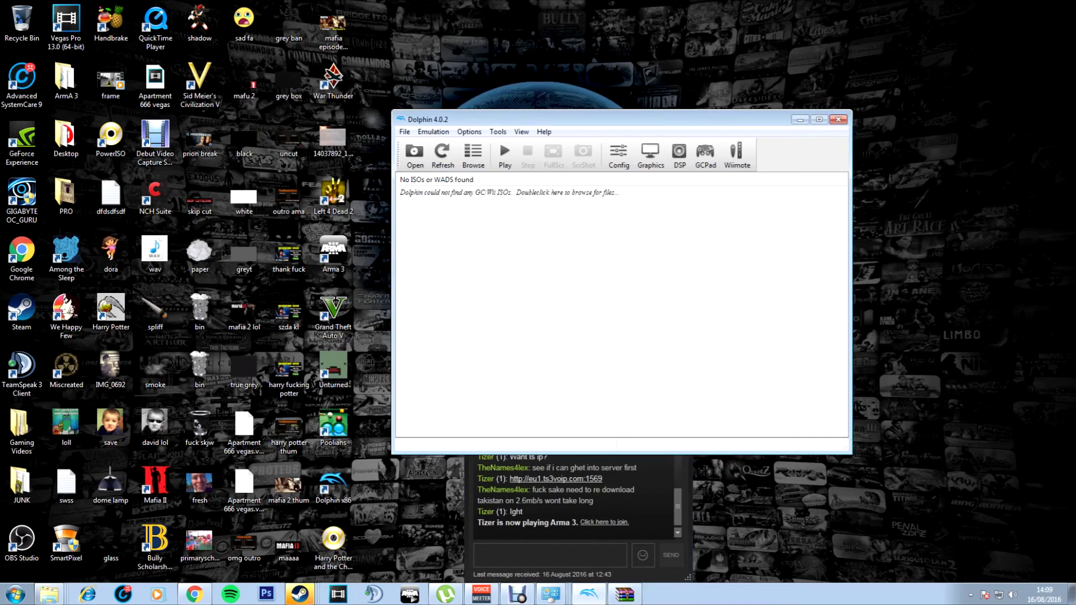